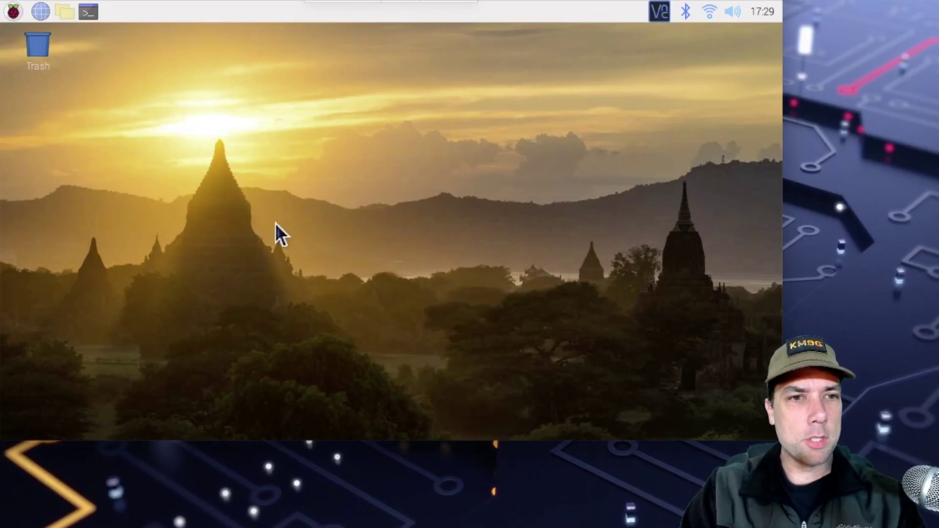
# Launch the CHIRP radio programming application
pyautogui.click(13, 16)
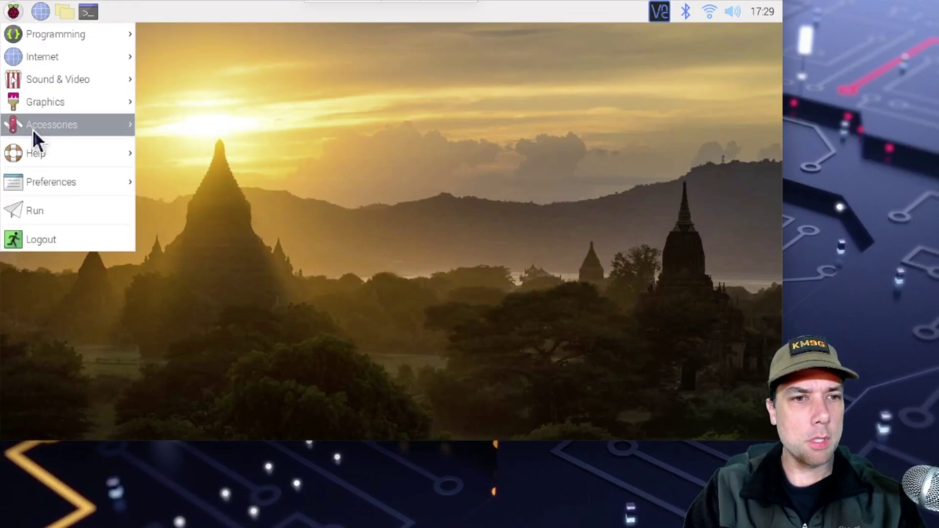
pyautogui.moveTo(33, 130)
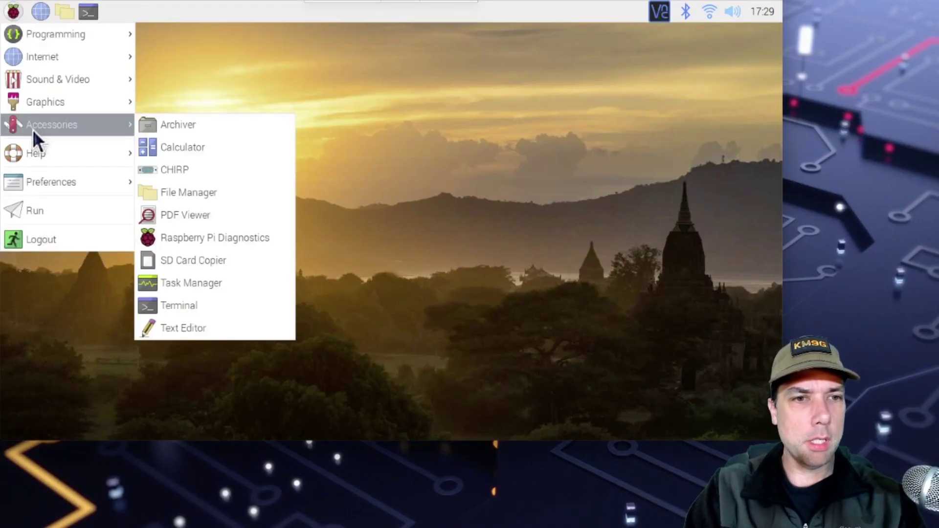
pyautogui.click(188, 170)
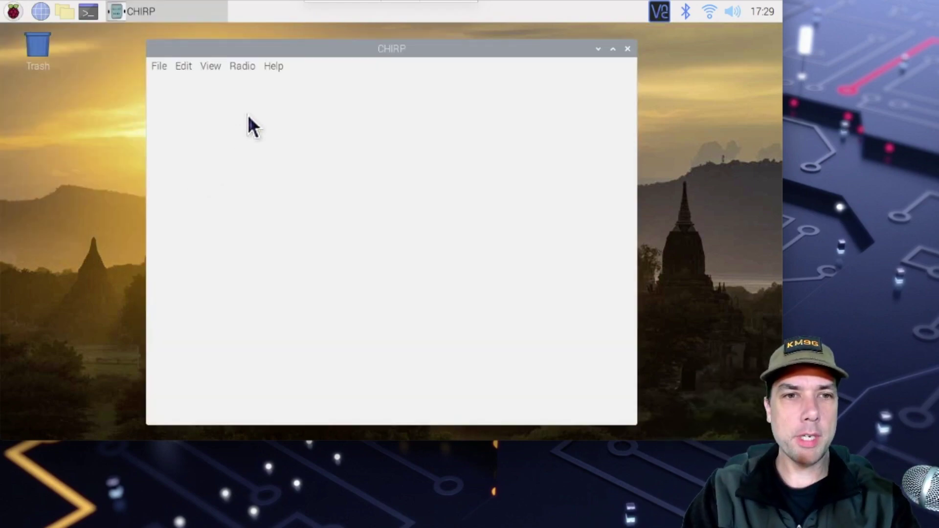
# Download the stored channels from the Baofeng UV-5R radio and maximize the window showing them
pyautogui.click(246, 68)
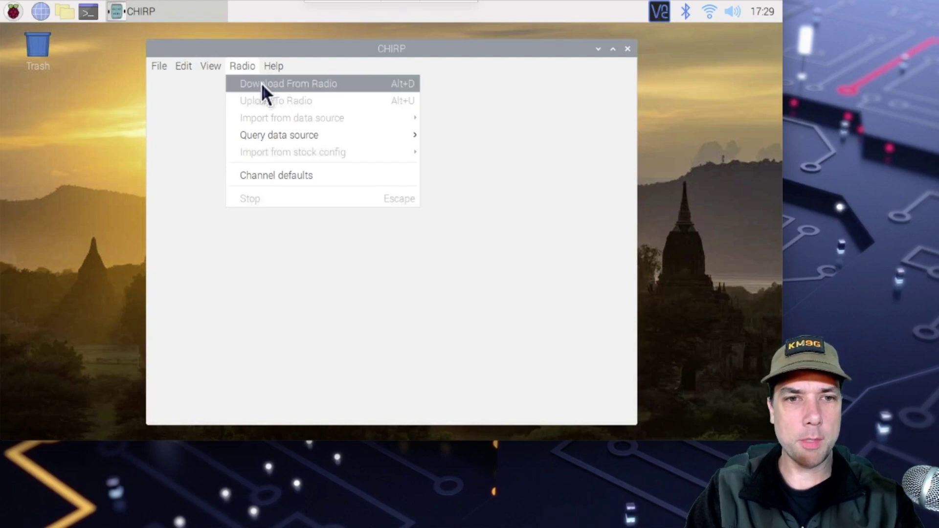
pyautogui.click(261, 83)
pyautogui.click(443, 286)
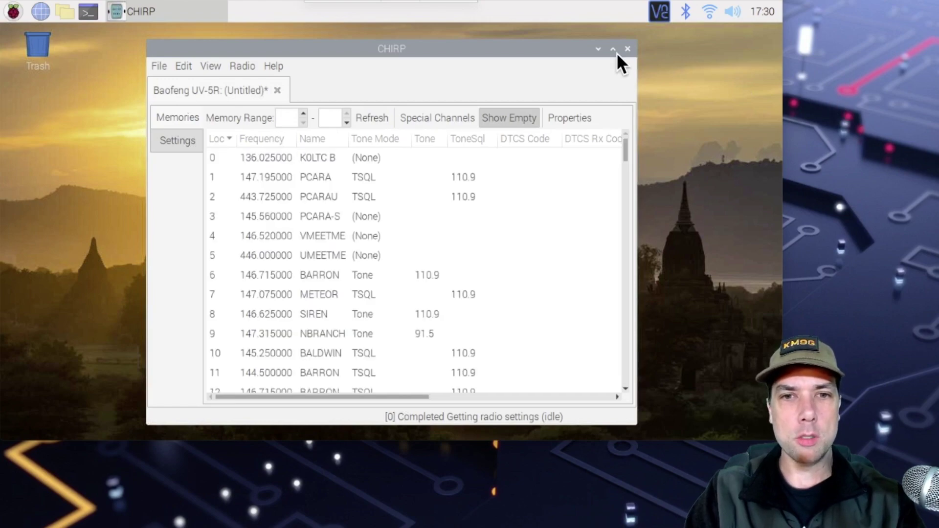
pyautogui.click(613, 49)
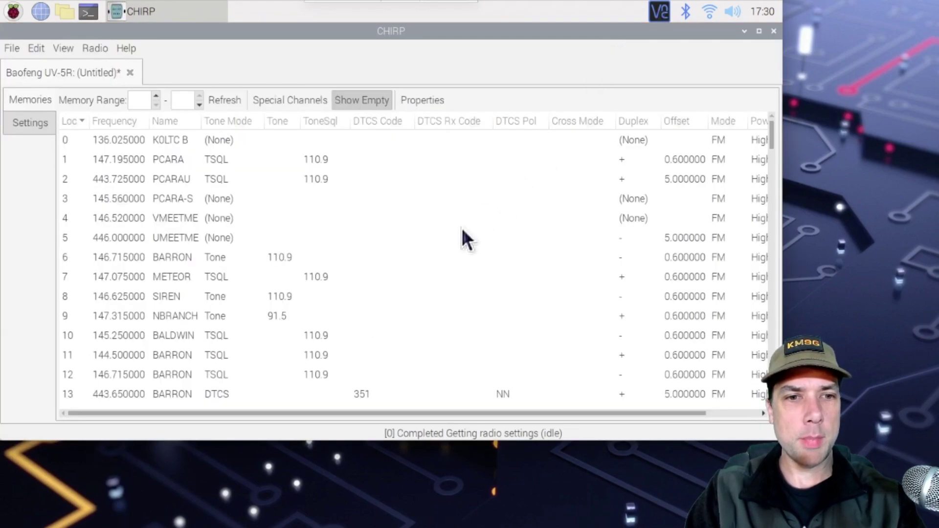
# Fill empty memory 60 with frequency 437.810 and the name ISSA
pyautogui.scroll(-20, 461, 228)
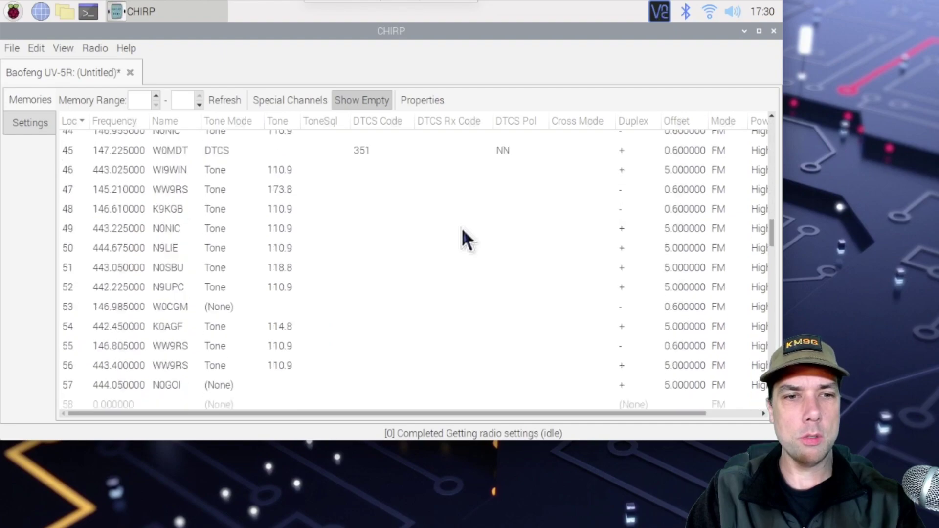
pyautogui.scroll(-5, 462, 228)
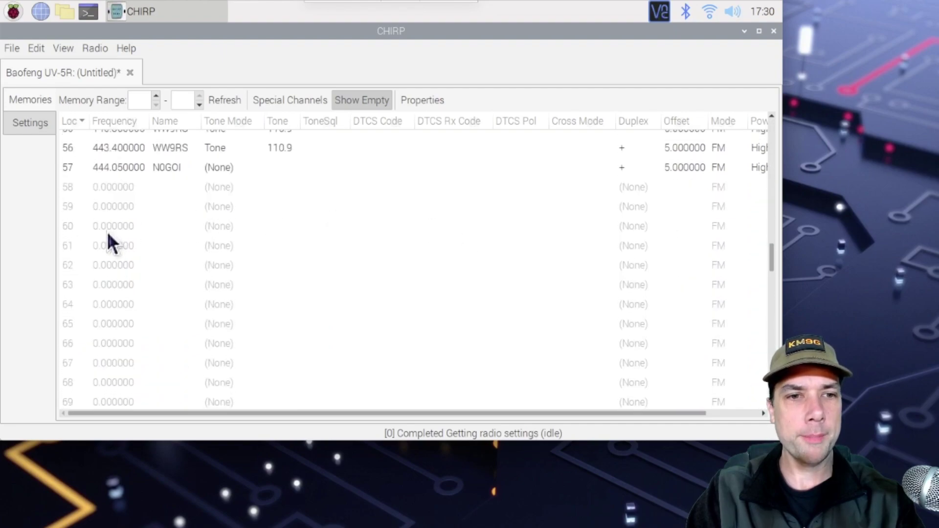
pyautogui.click(107, 231)
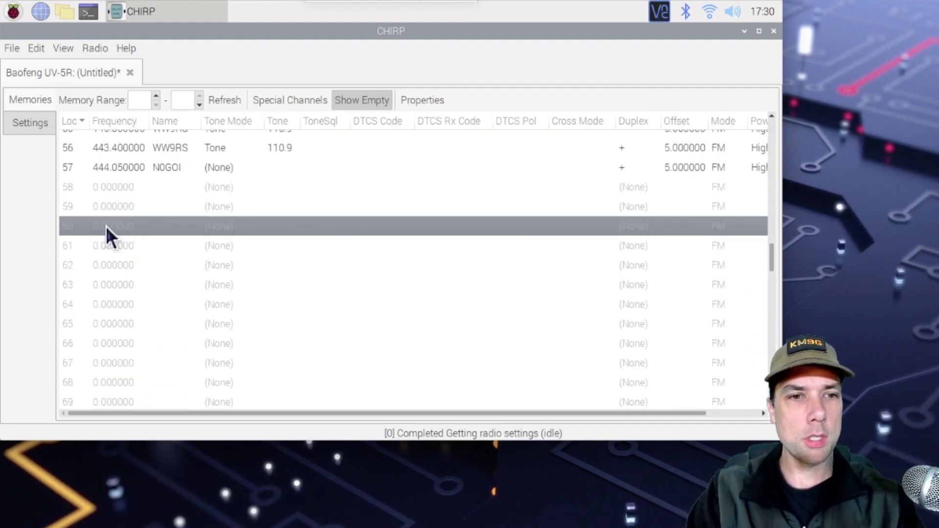
pyautogui.click(105, 231)
pyautogui.moveTo(136, 228); pyautogui.dragTo(65, 228)
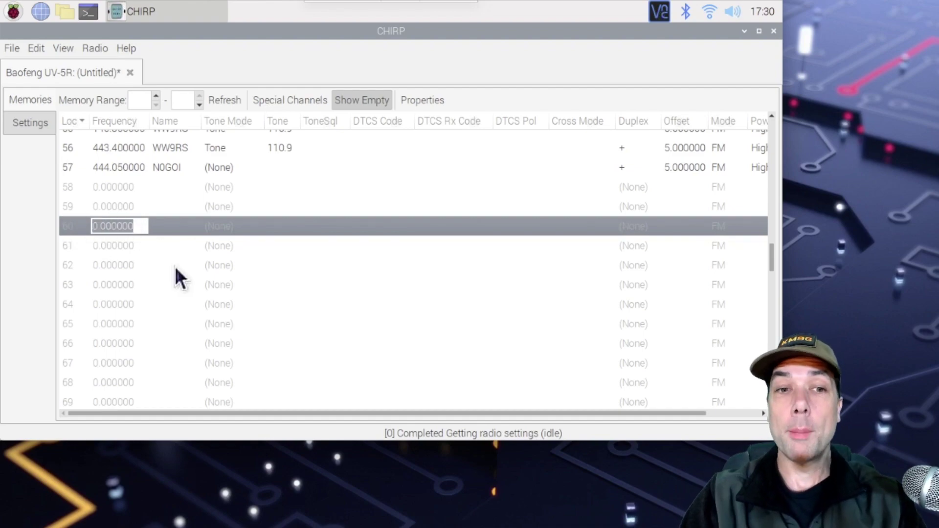
pyautogui.write('4')
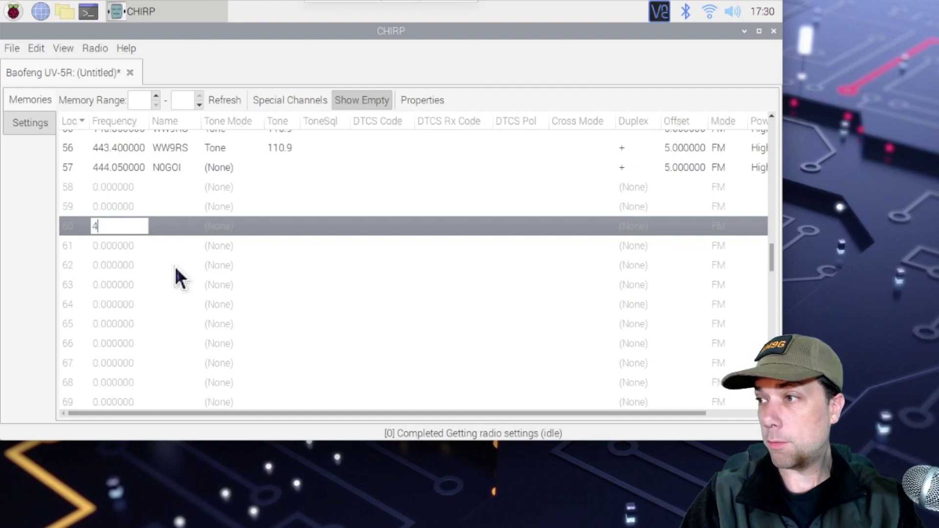
pyautogui.write('37.810')
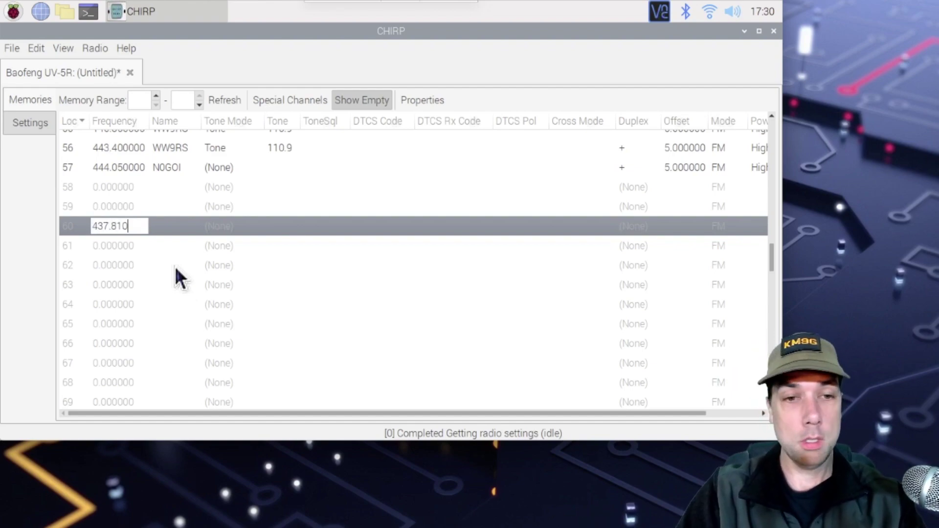
pyautogui.click(176, 227)
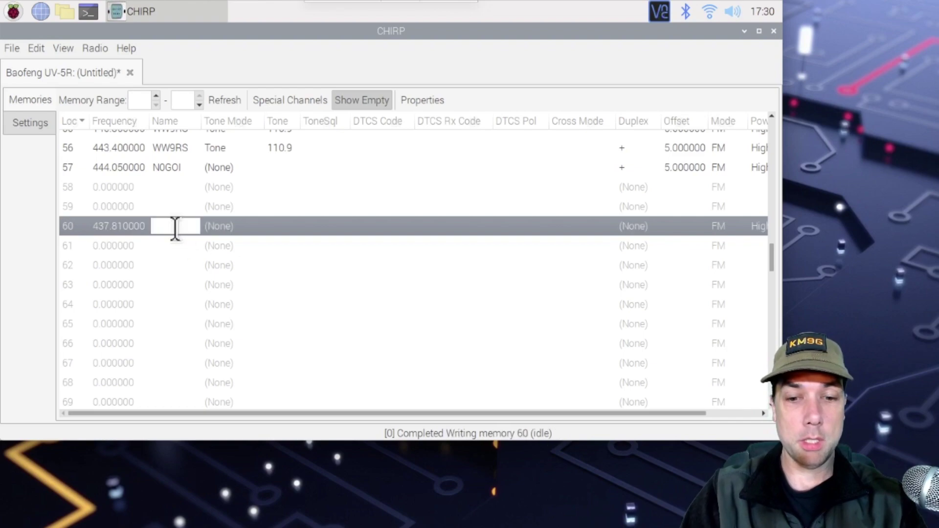
pyautogui.write('ISSA')
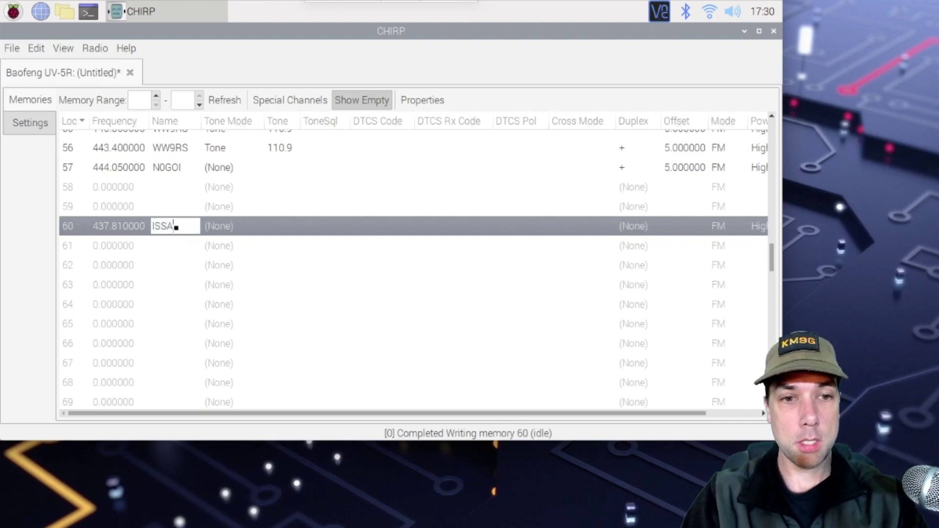
# Enter 437.805 as the frequency of empty memory 61
pyautogui.click(128, 248)
pyautogui.click(128, 247)
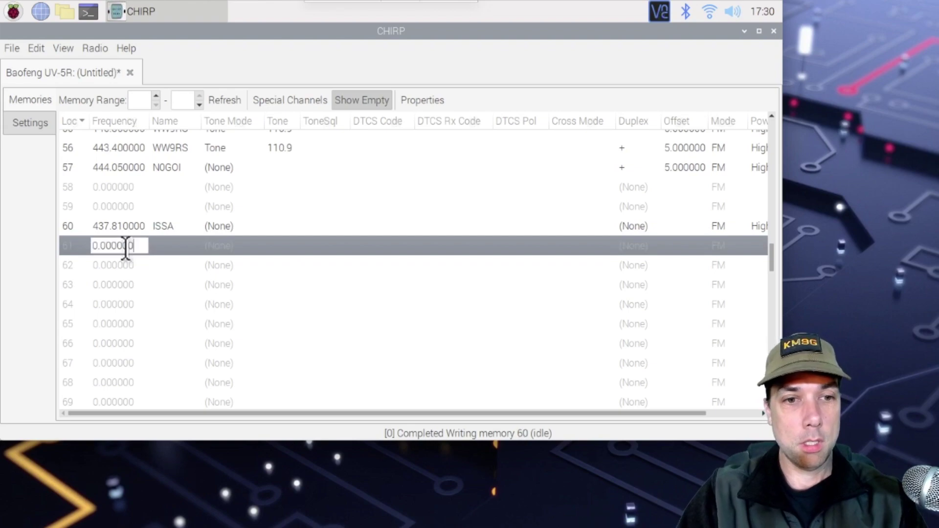
pyautogui.write('4')
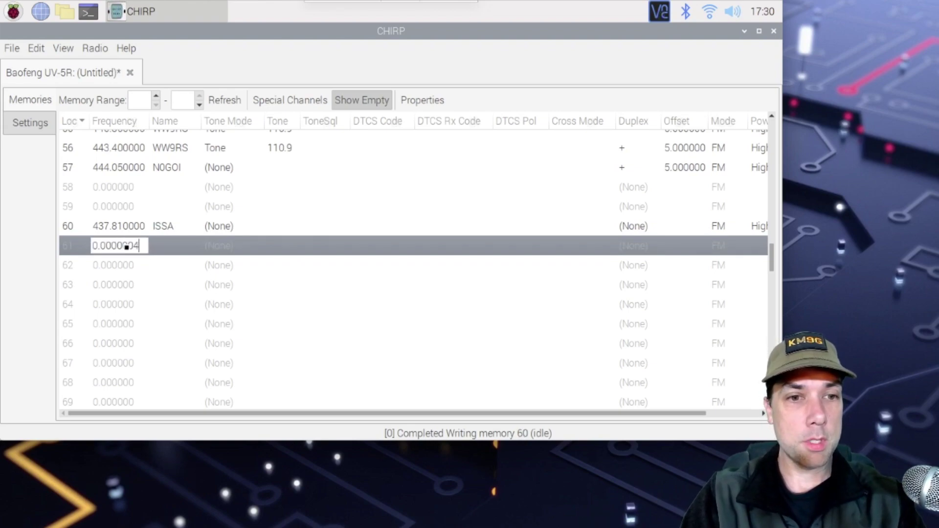
pyautogui.press('BackSpace')
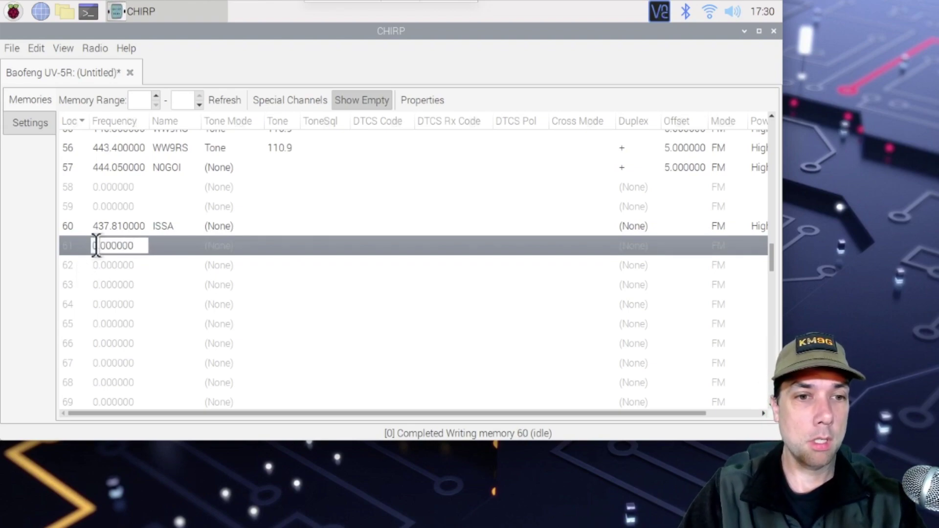
pyautogui.moveTo(92, 245); pyautogui.dragTo(76, 245)
pyautogui.write('437')
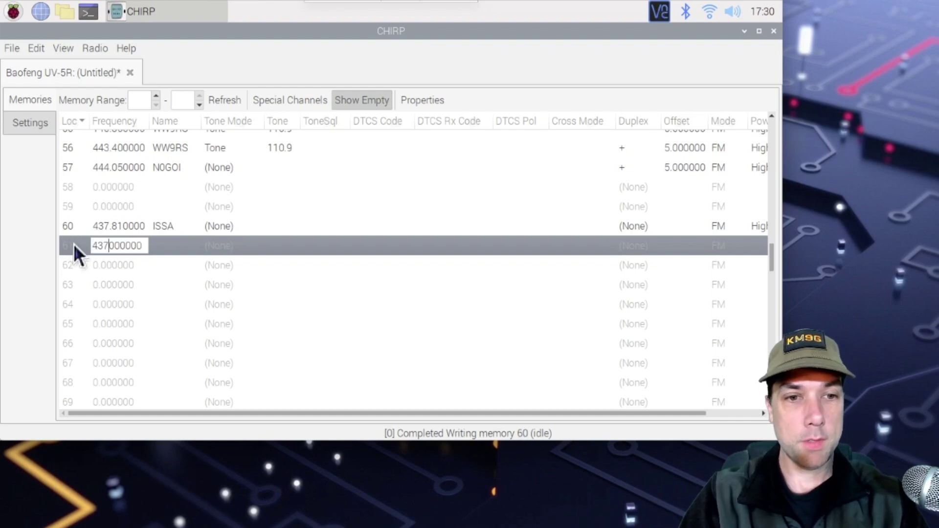
pyautogui.write('.')
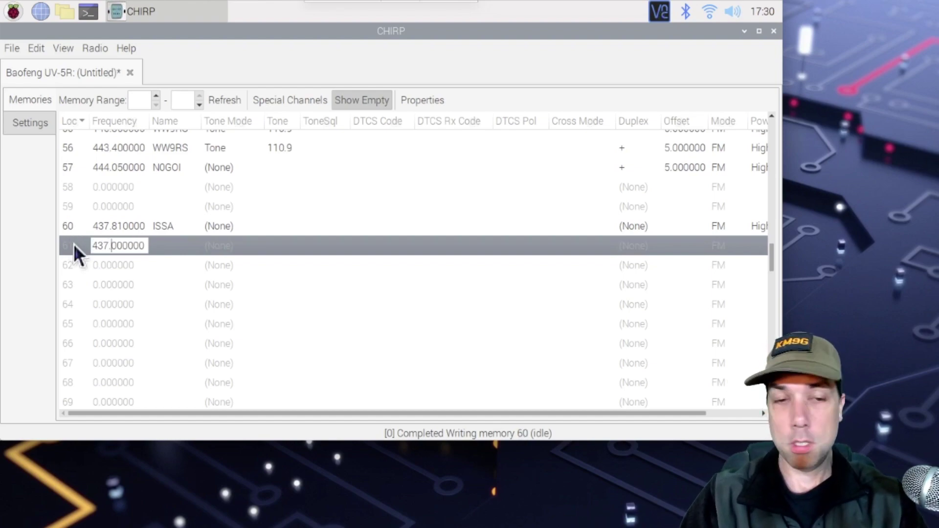
pyautogui.write('805')
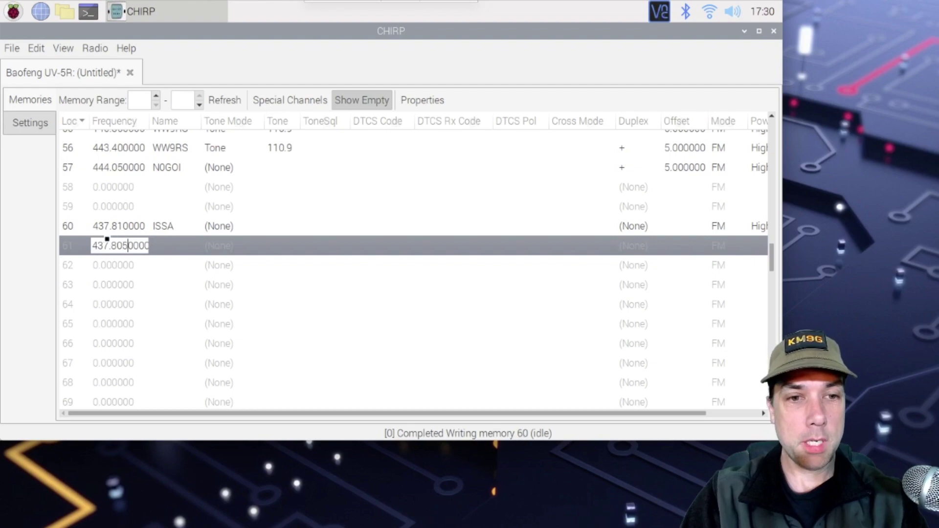
pyautogui.press('Return')
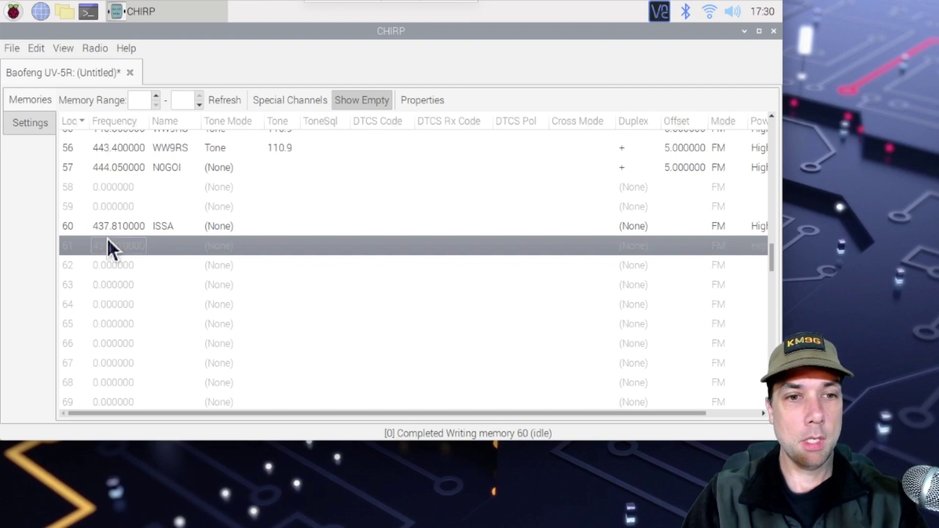
pyautogui.click(111, 245)
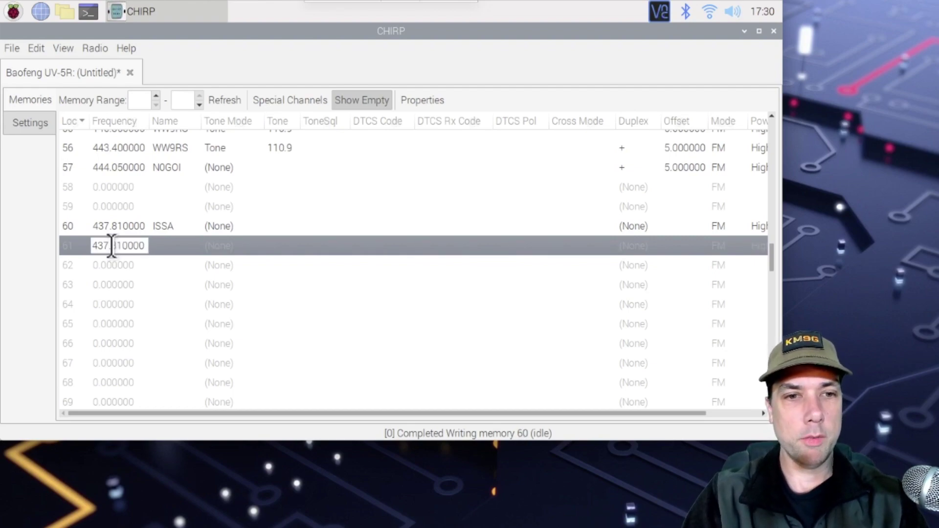
pyautogui.press('Return')
pyautogui.click(171, 244)
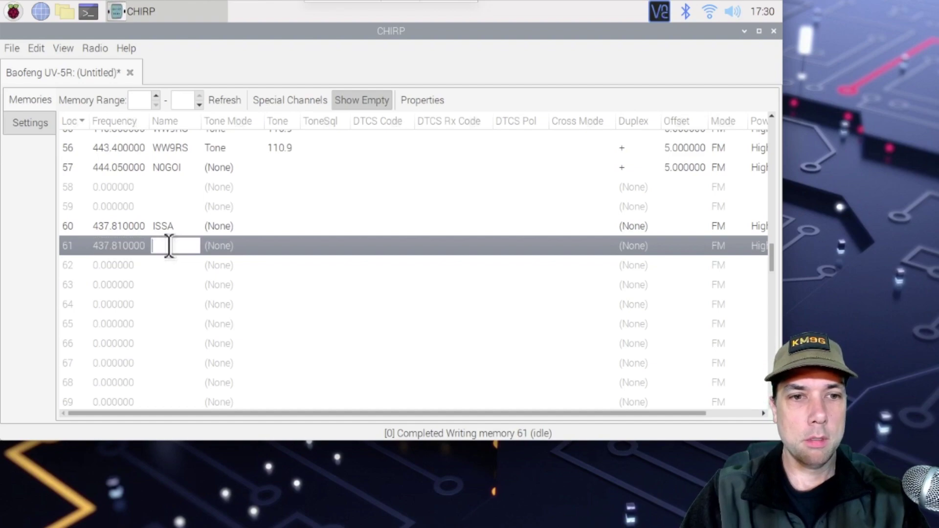
# Correct the frequency of memory 61 to 437.805 and name the channel ISSB
pyautogui.click(128, 246)
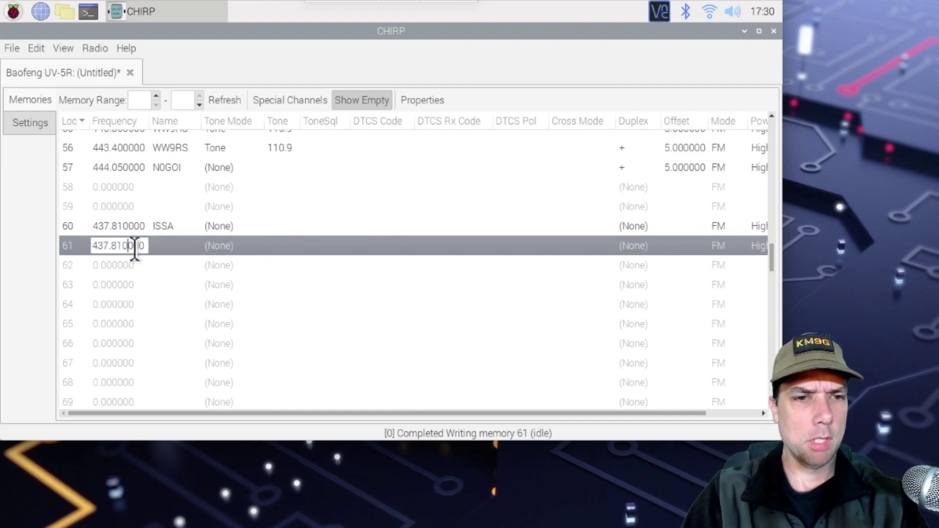
pyautogui.press('BackSpace')
pyautogui.press('BackSpace')
pyautogui.write('05')
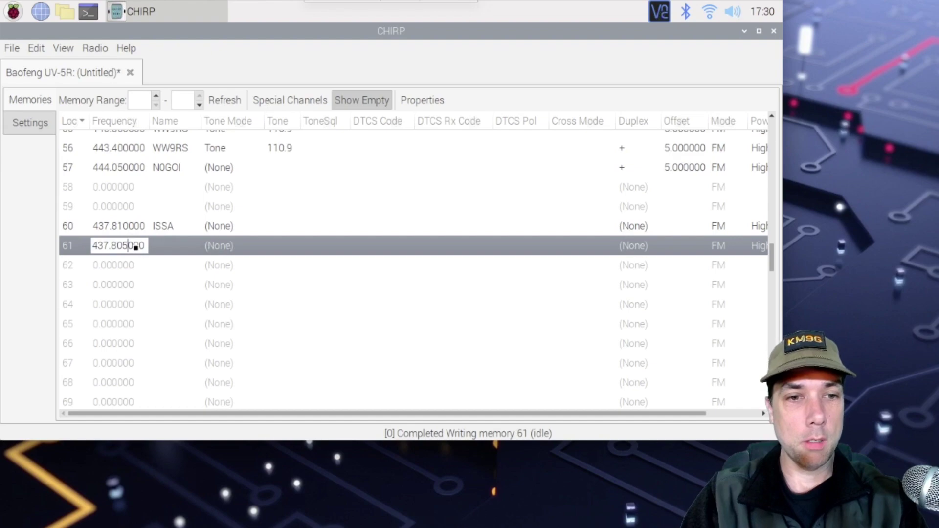
pyautogui.click(175, 250)
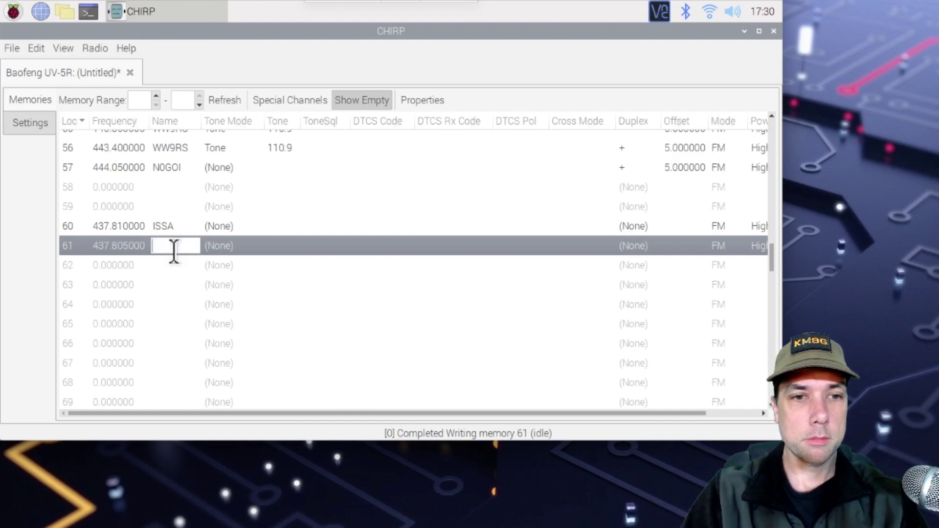
pyautogui.write('ISSB')
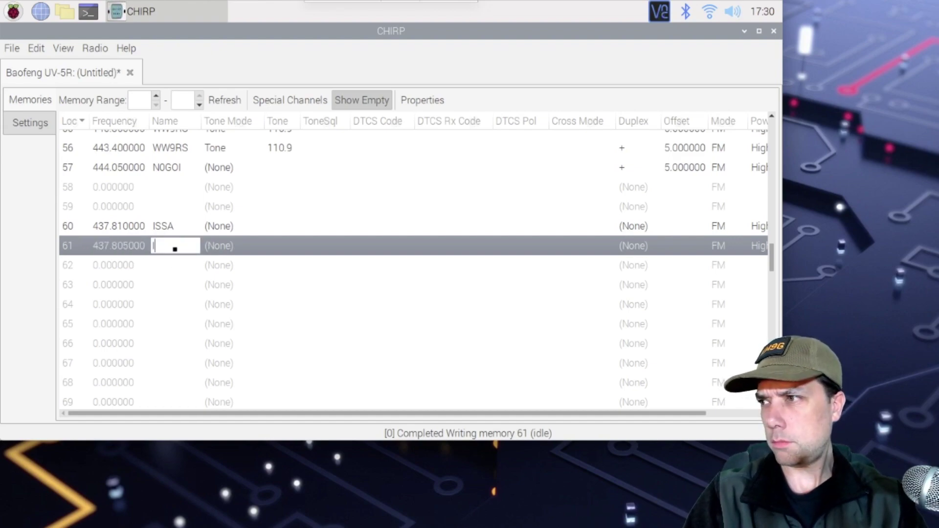
# Fill empty memory 62 with frequency 437.800 and the name ISSC
pyautogui.click(116, 266)
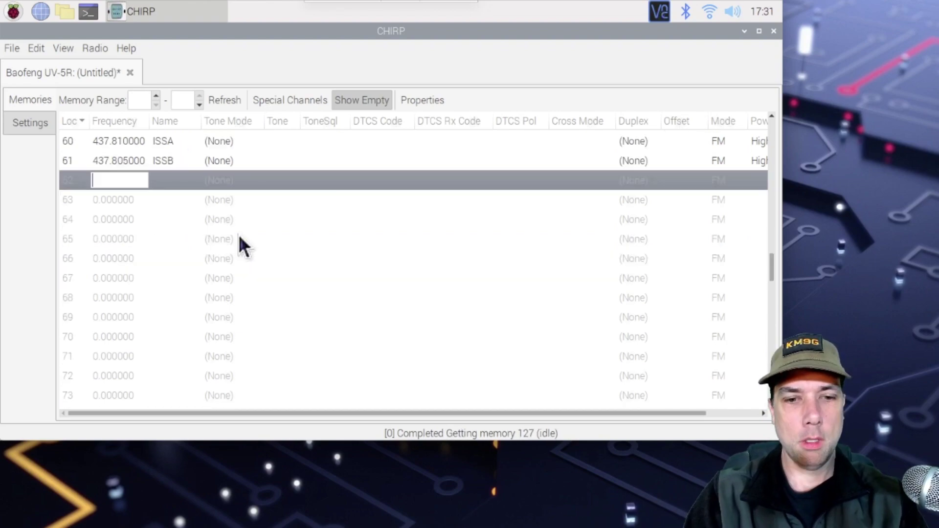
pyautogui.write('437.')
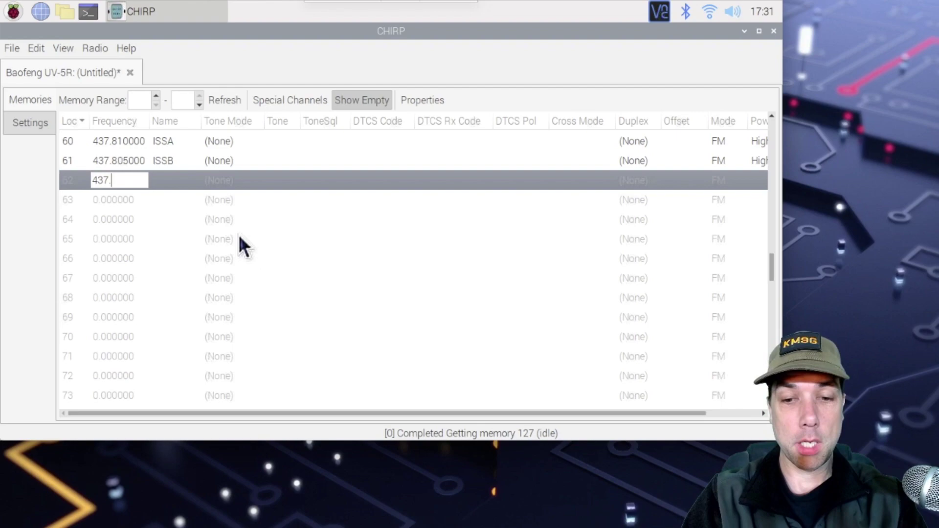
pyautogui.write('800')
pyautogui.press('Return')
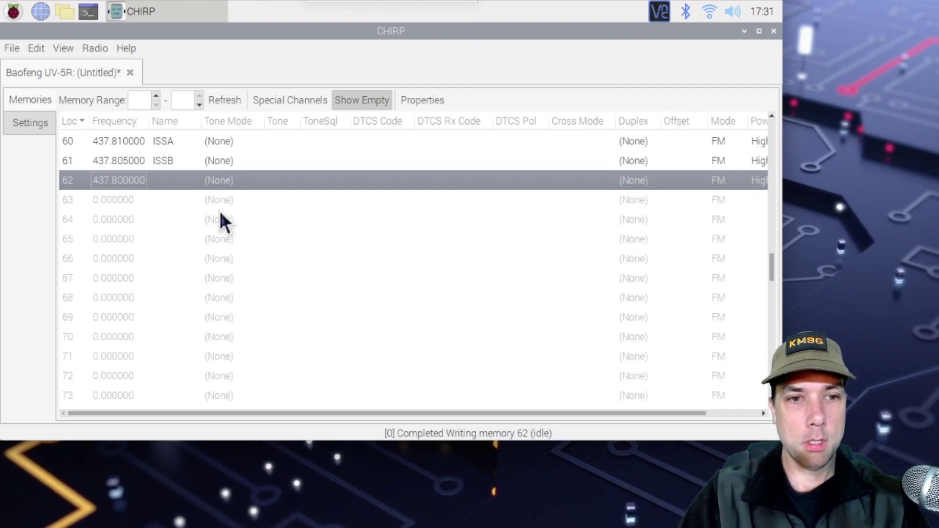
pyautogui.click(171, 180)
pyautogui.write('ISSC')
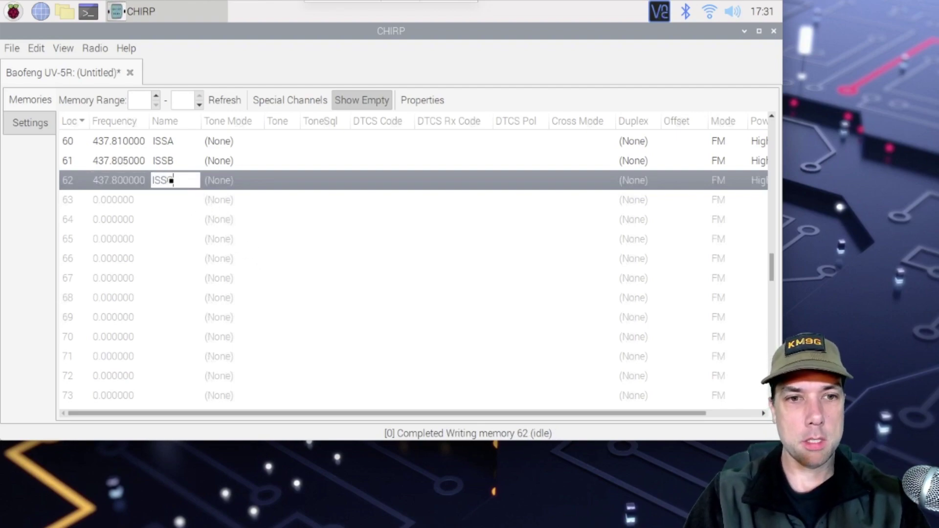
# Fill empty memory 63 with frequency 437.795 and the name ISSD
pyautogui.click(110, 201)
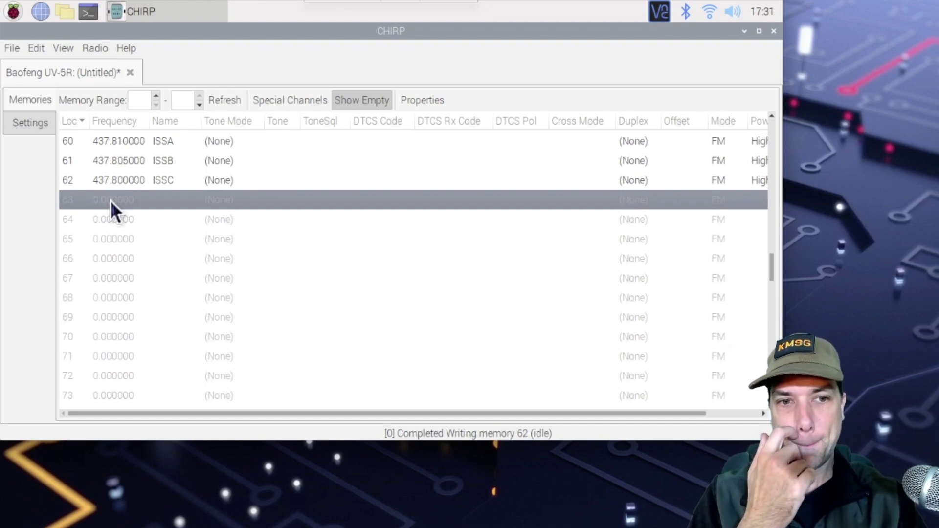
pyautogui.click(110, 200)
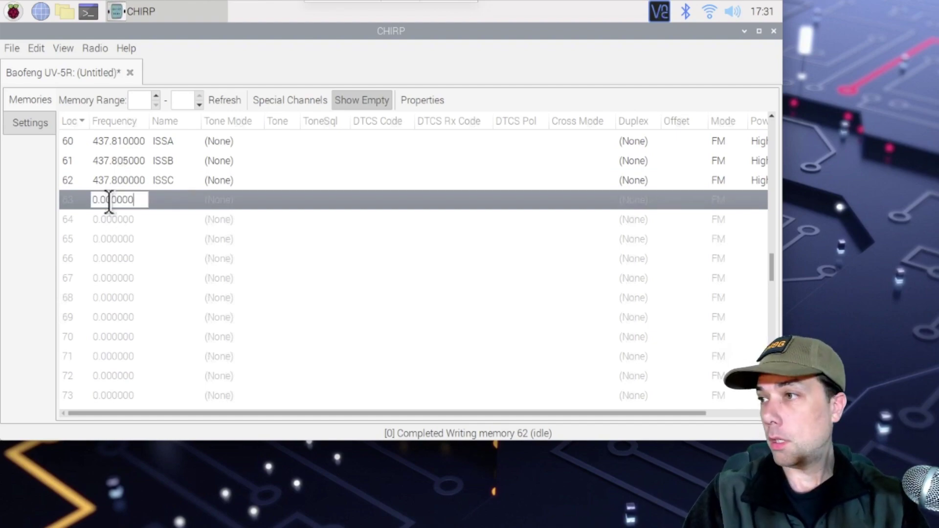
pyautogui.press('BackSpace')
pyautogui.press('BackSpace')
pyautogui.press('BackSpace')
pyautogui.press('BackSpace')
pyautogui.press('BackSpace')
pyautogui.press('BackSpace')
pyautogui.press('BackSpace')
pyautogui.press('BackSpace')
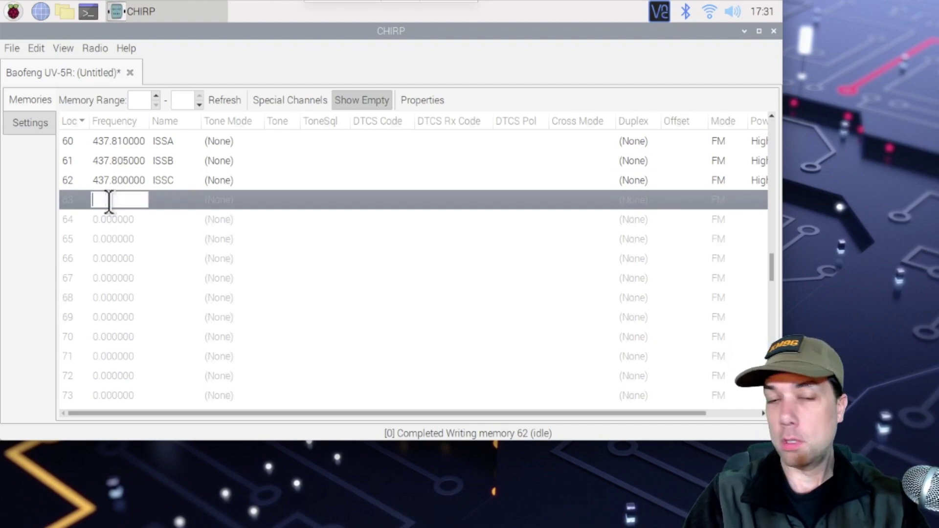
pyautogui.write('437.')
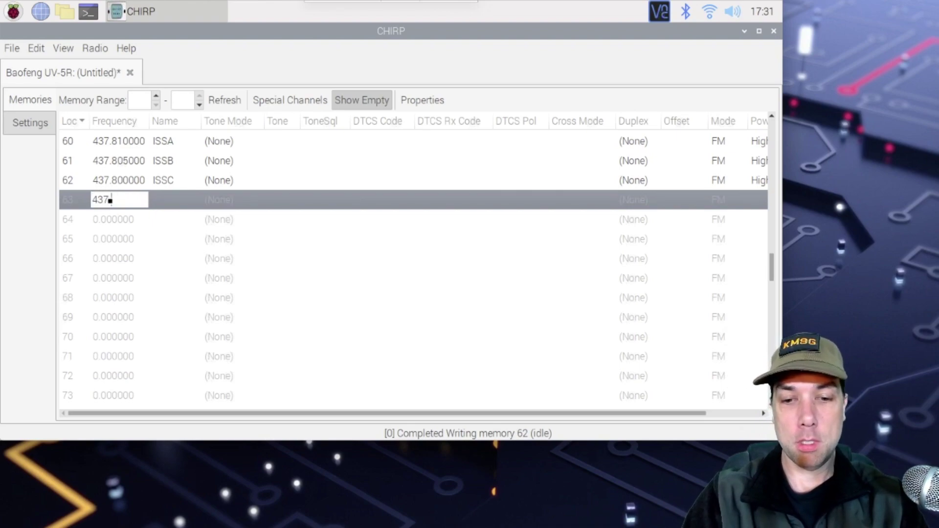
pyautogui.write('795')
pyautogui.click(166, 200)
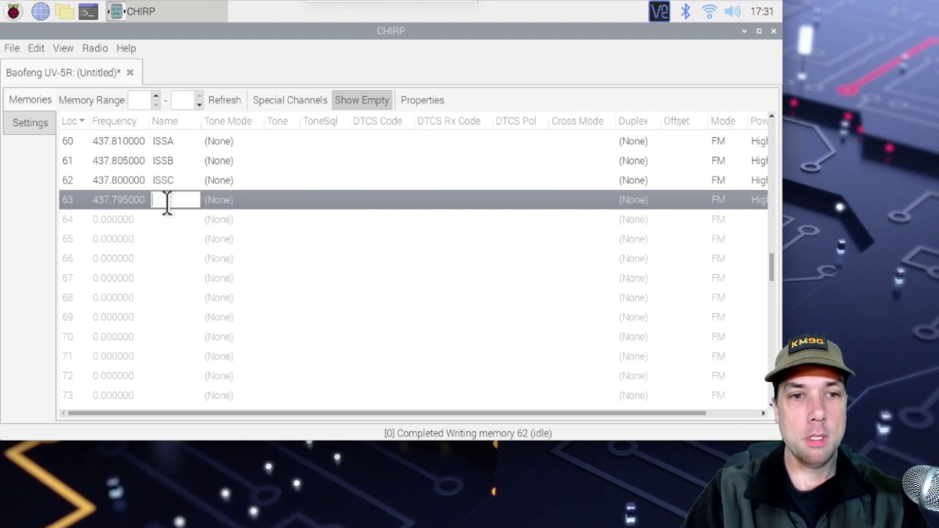
pyautogui.write('ISSD')
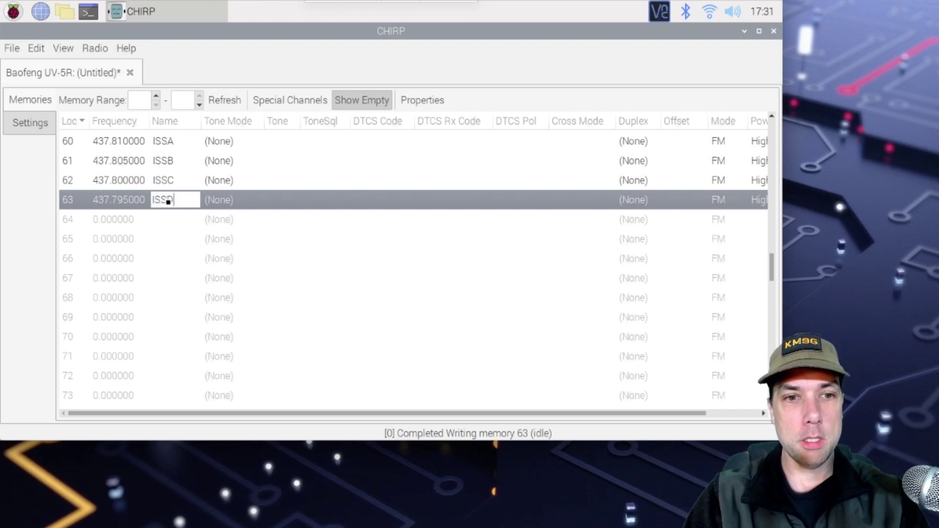
# Fill empty memory 64 with frequency 437.790 and the name ISSE
pyautogui.click(101, 218)
pyautogui.click(99, 218)
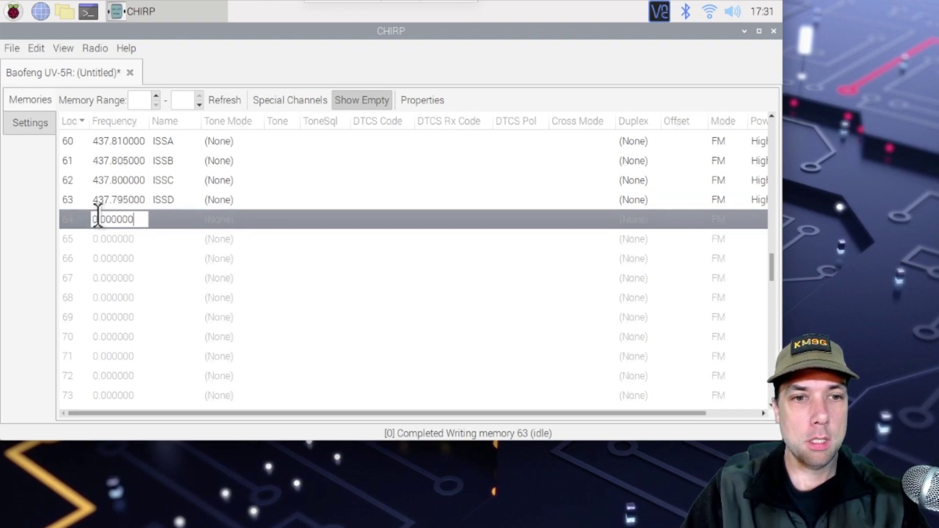
pyautogui.press('BackSpace')
pyautogui.press('BackSpace')
pyautogui.press('BackSpace')
pyautogui.press('BackSpace')
pyautogui.press('BackSpace')
pyautogui.press('BackSpace')
pyautogui.press('BackSpace')
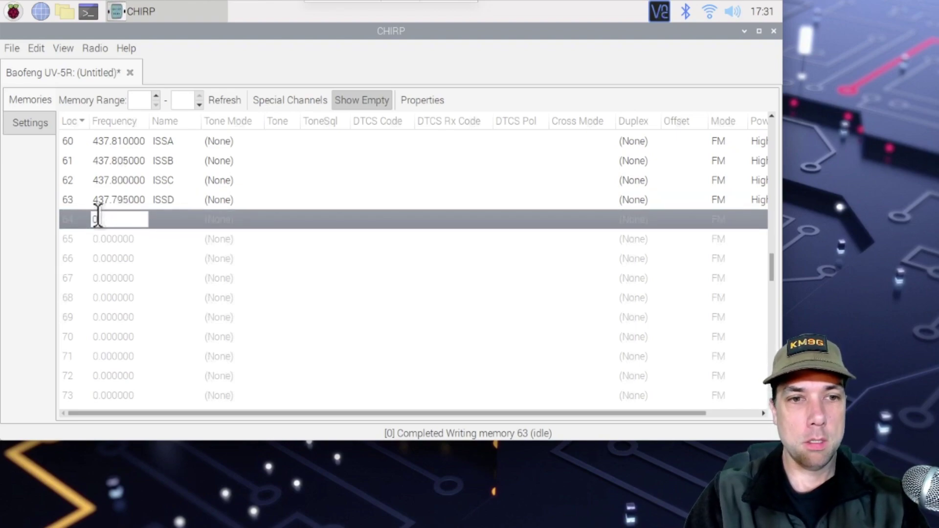
pyautogui.press('BackSpace')
pyautogui.write('437.')
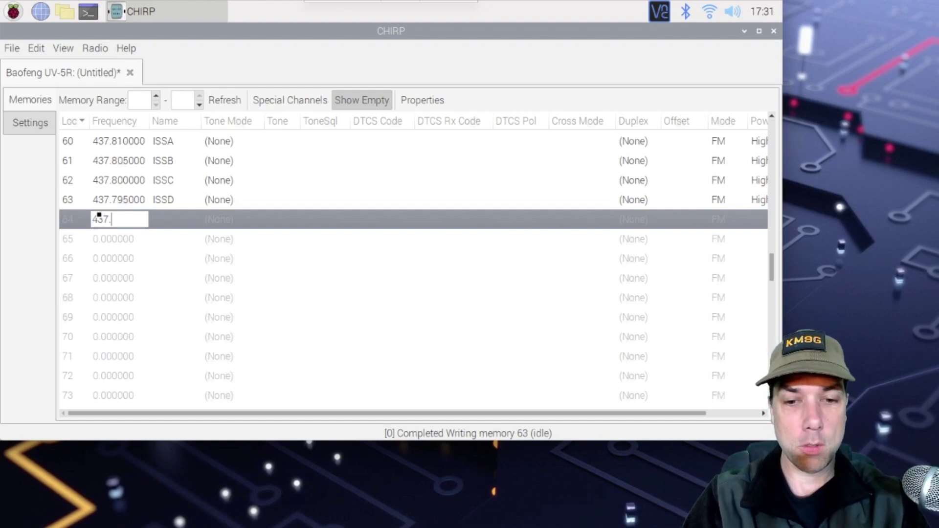
pyautogui.write('790')
pyautogui.click(166, 217)
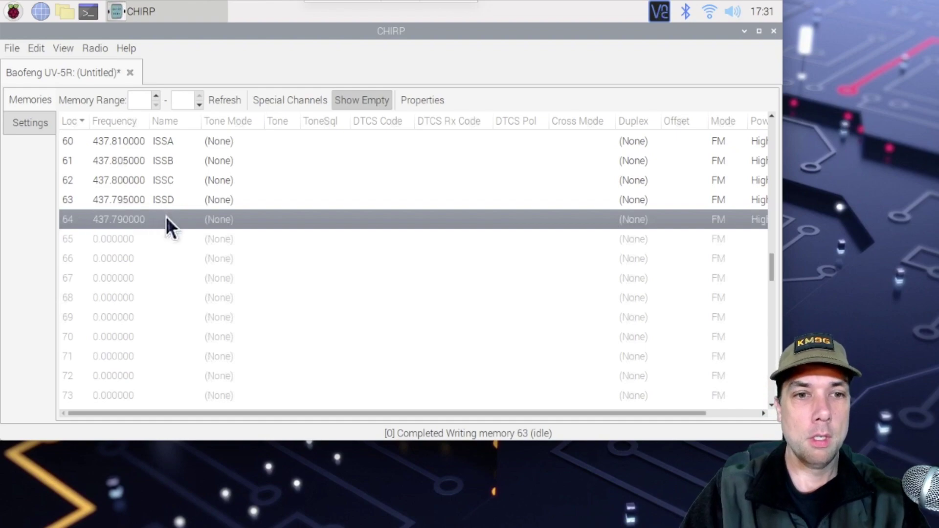
pyautogui.click(165, 219)
pyautogui.write('ISS')
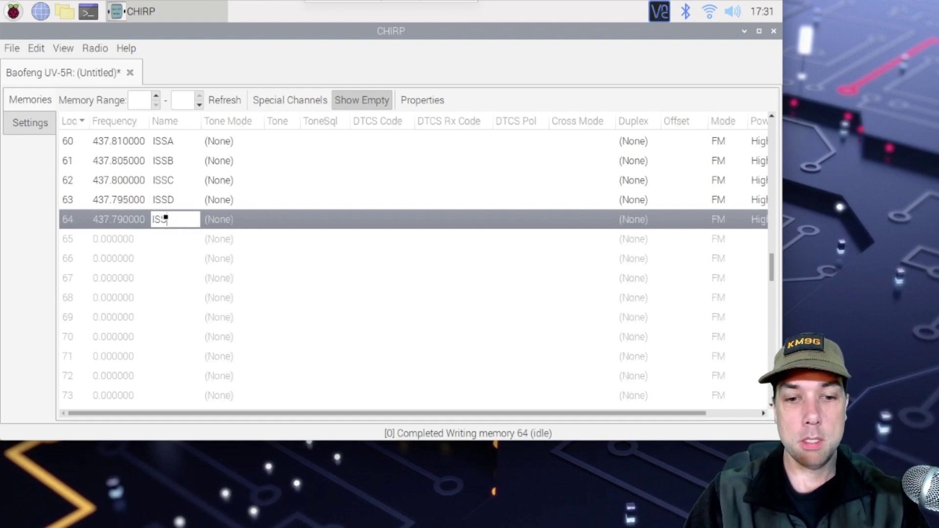
pyautogui.write('E')
# Fill empty memory 65 with frequency 145.990 and the name ISSV
pyautogui.click(110, 237)
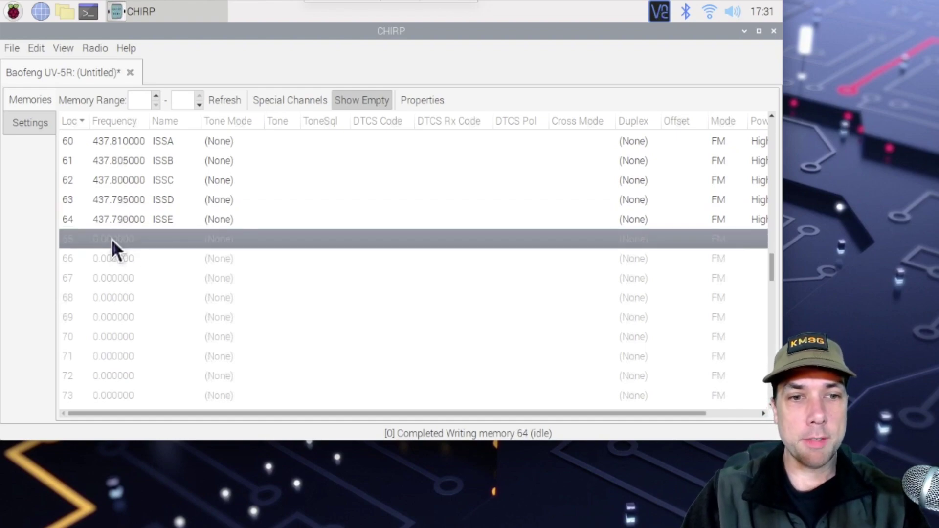
pyautogui.click(112, 238)
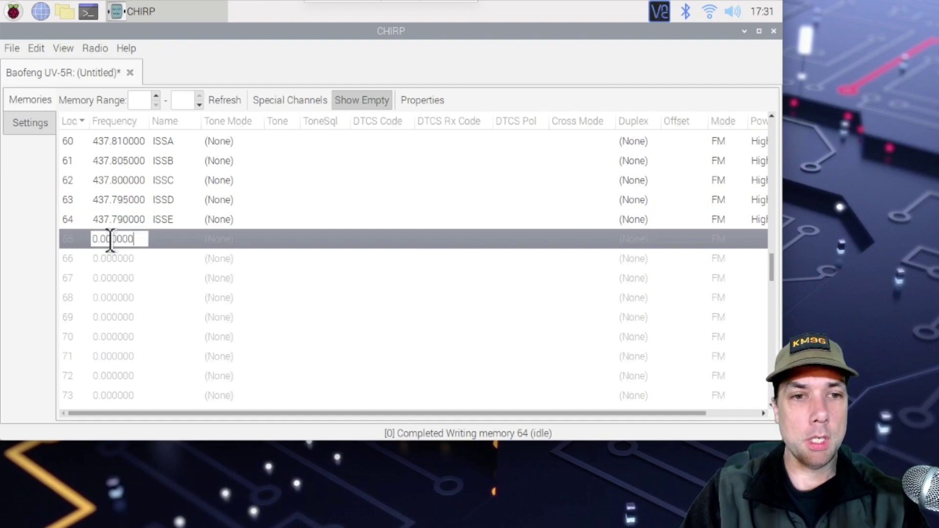
pyautogui.doubleClick(140, 239)
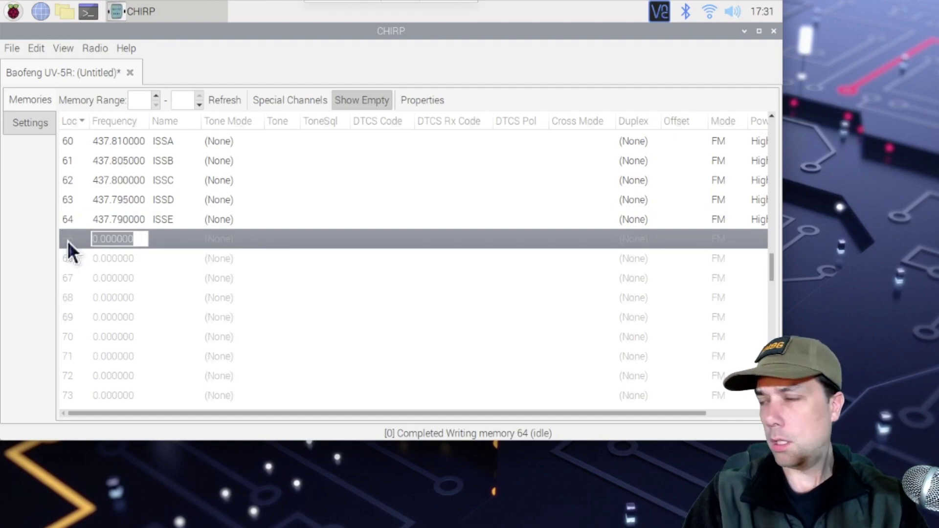
pyautogui.write('145.')
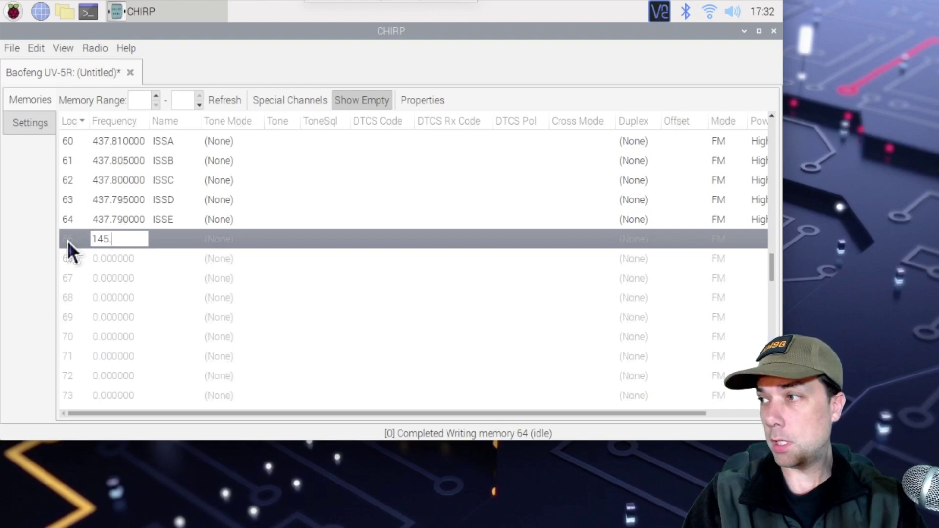
pyautogui.write('990')
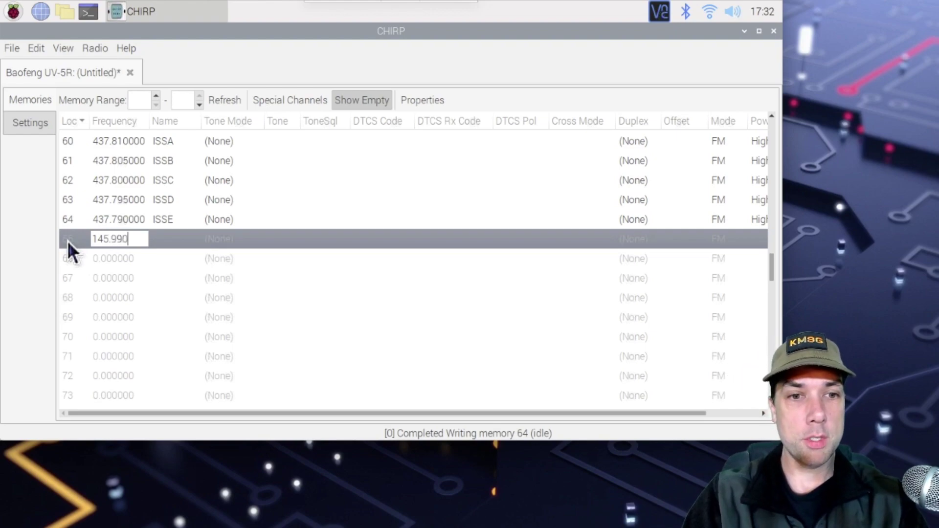
pyautogui.click(164, 238)
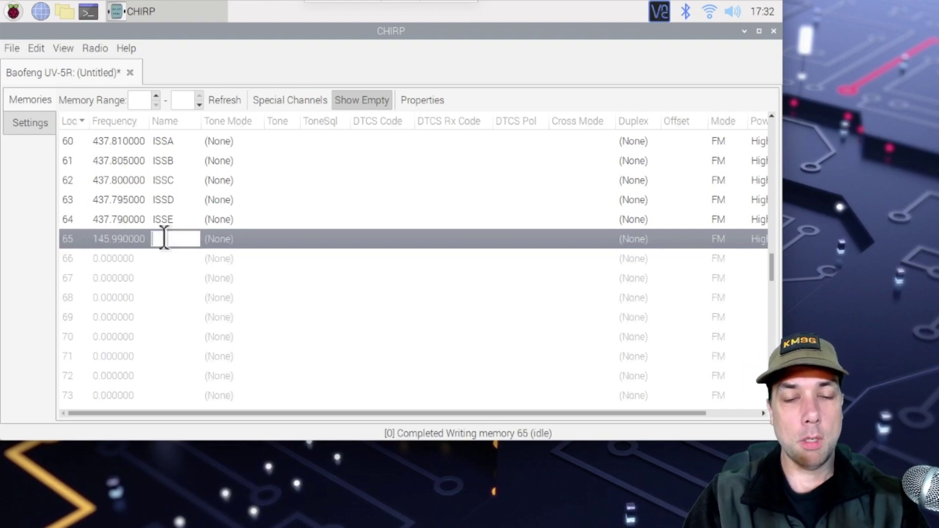
pyautogui.write('ISS')
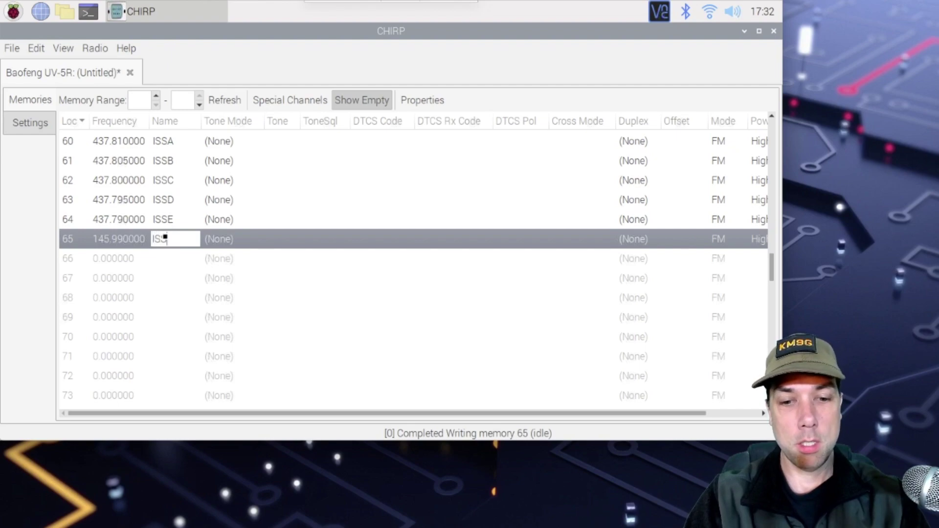
pyautogui.write('V')
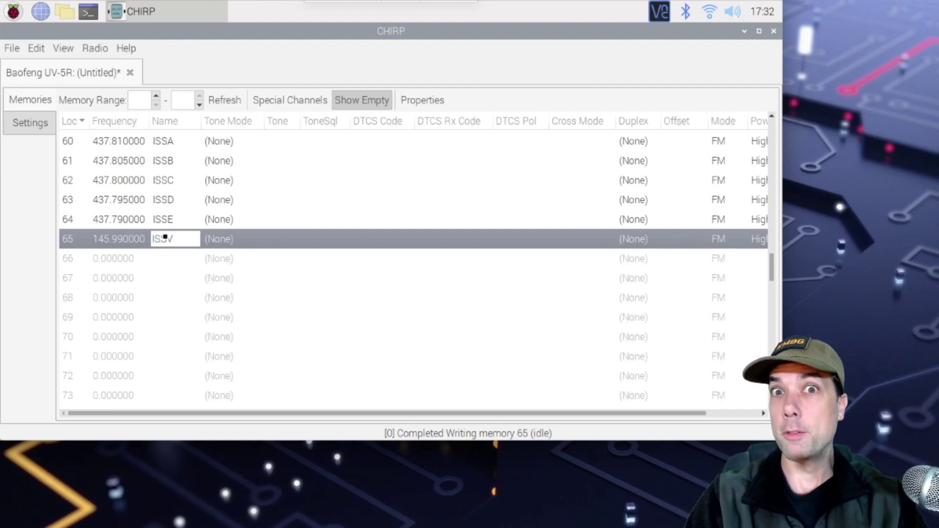
pyautogui.press('Return')
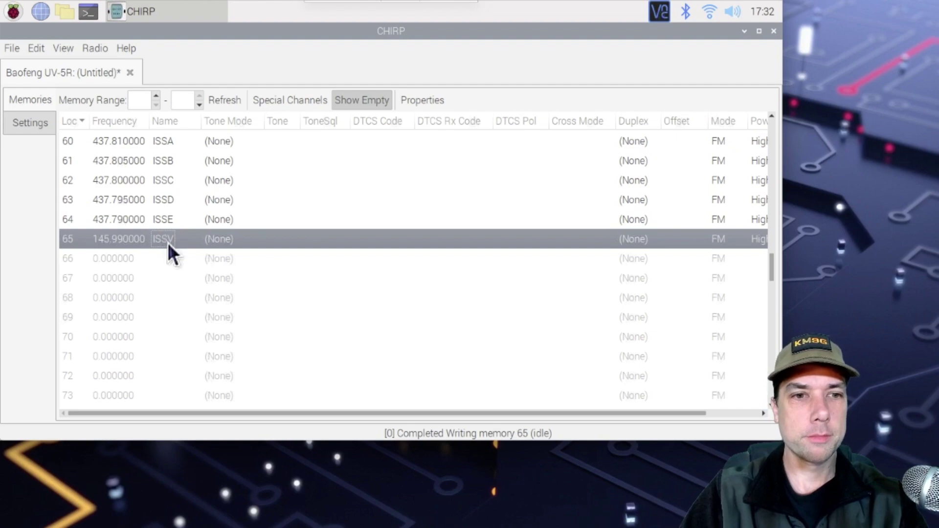
pyautogui.scroll(3, 172, 264)
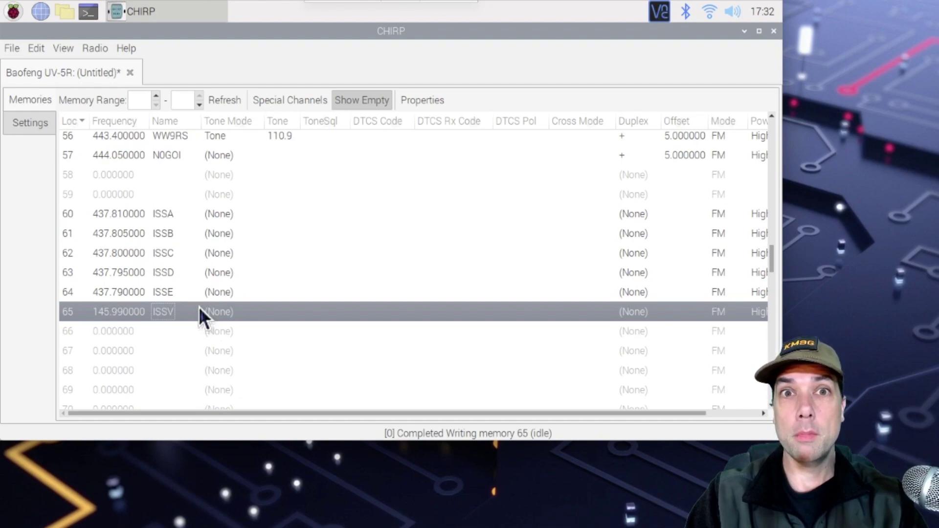
pyautogui.click(228, 301)
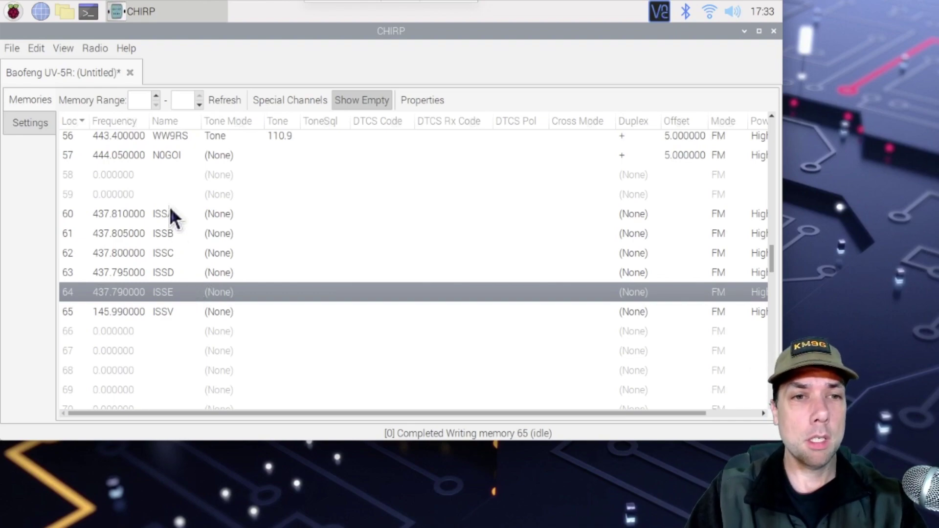
# Switch to the Chromium browser and load the satellite tracking site n2yo.com
pyautogui.click(36, 14)
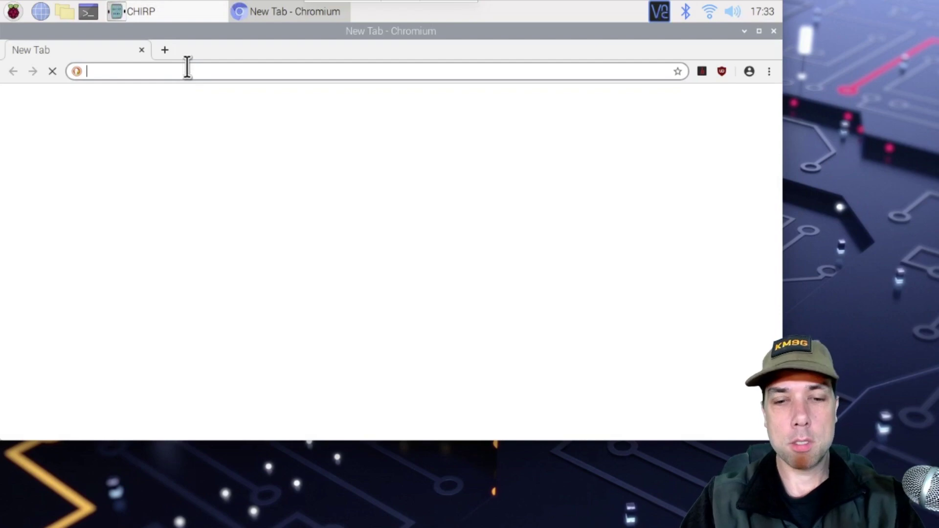
pyautogui.write('n2yo')
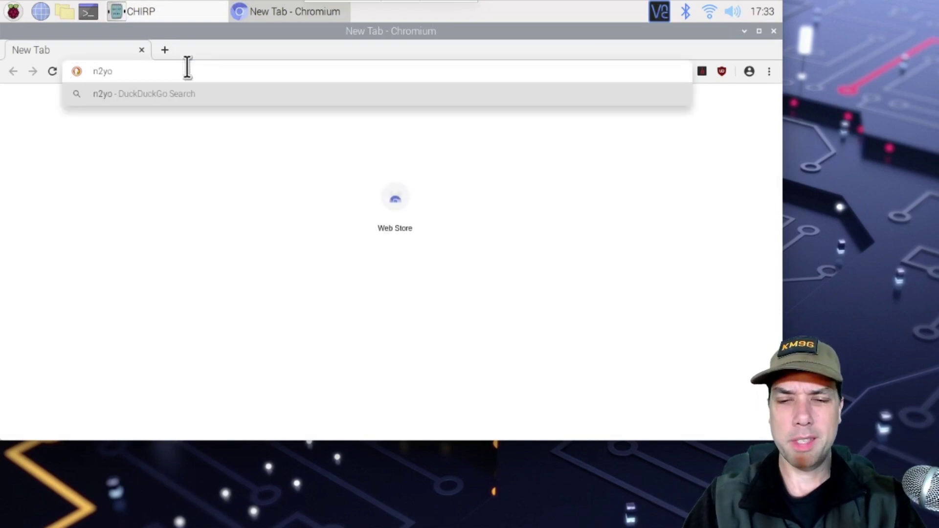
pyautogui.write('.com')
pyautogui.press('Return')
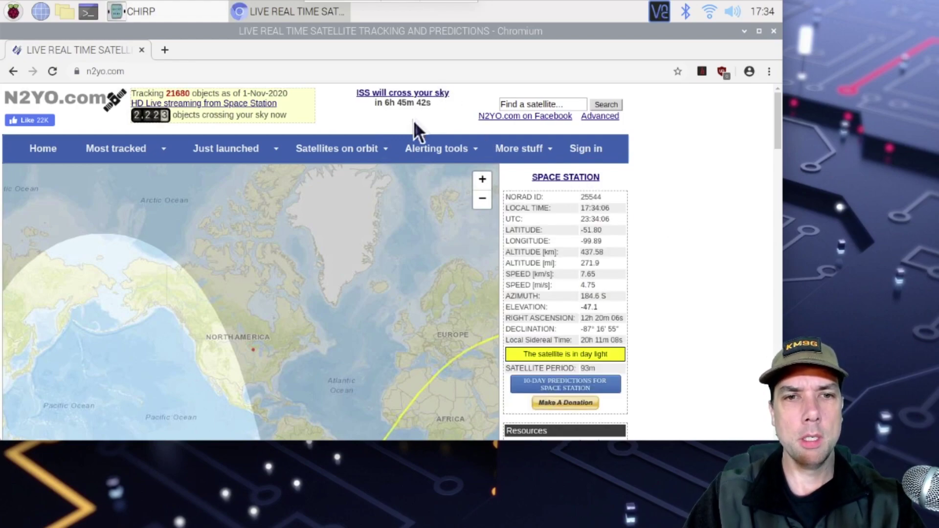
# Examine the 10-day pass predictions for the Space Station, return to the tracking page and close the browser
pyautogui.click(442, 93)
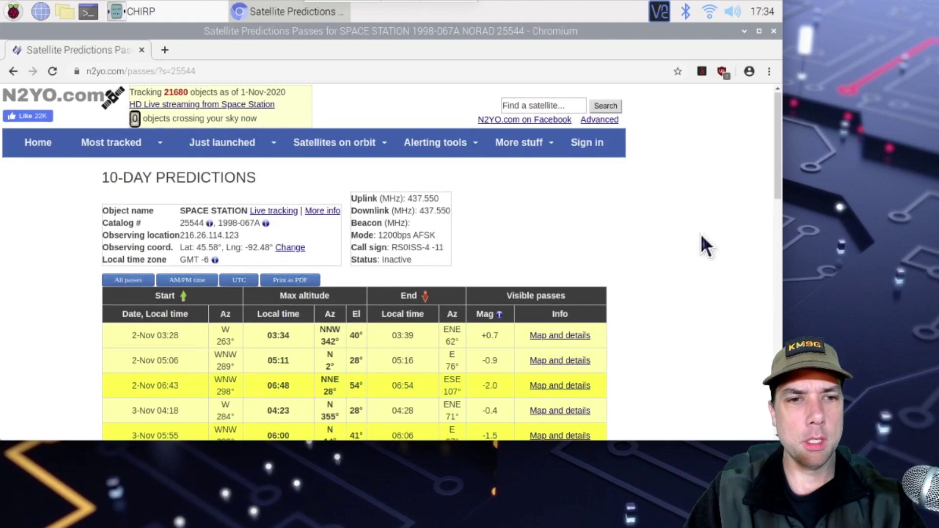
pyautogui.scroll(-3, 701, 237)
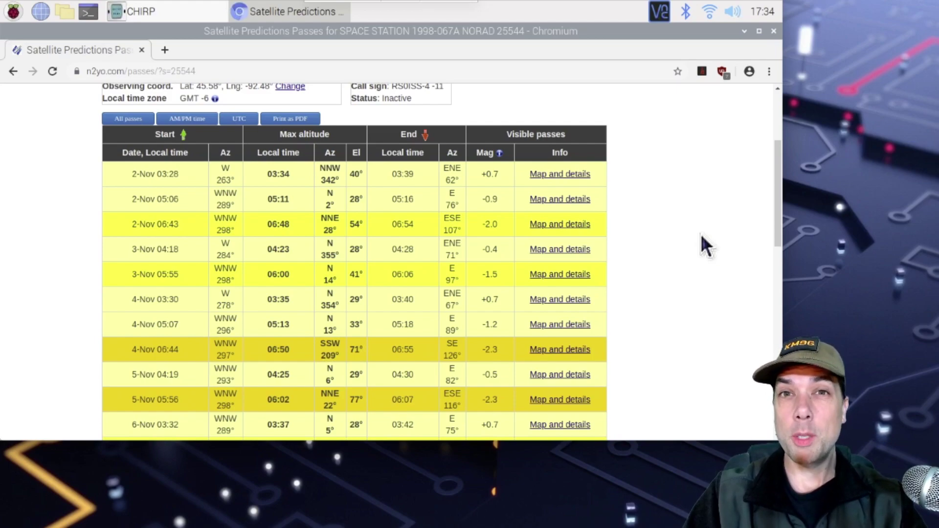
pyautogui.click(14, 72)
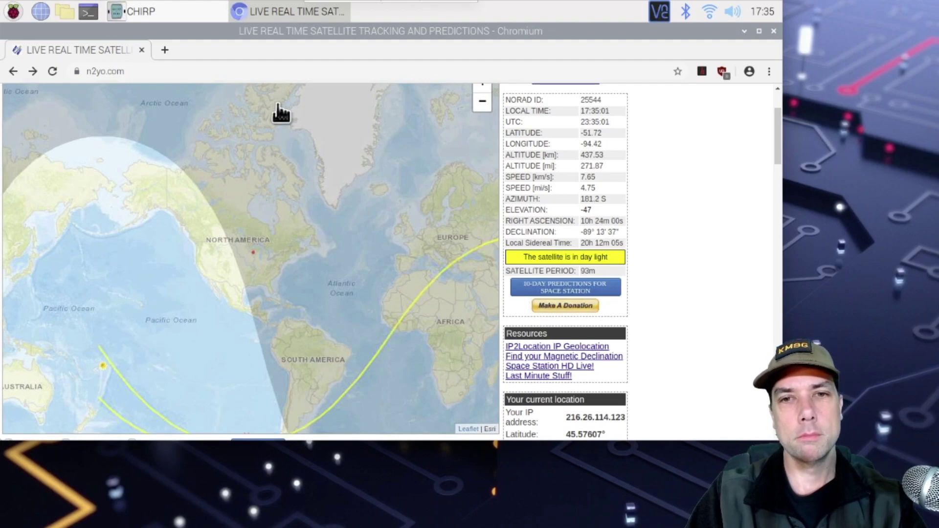
pyautogui.click(773, 32)
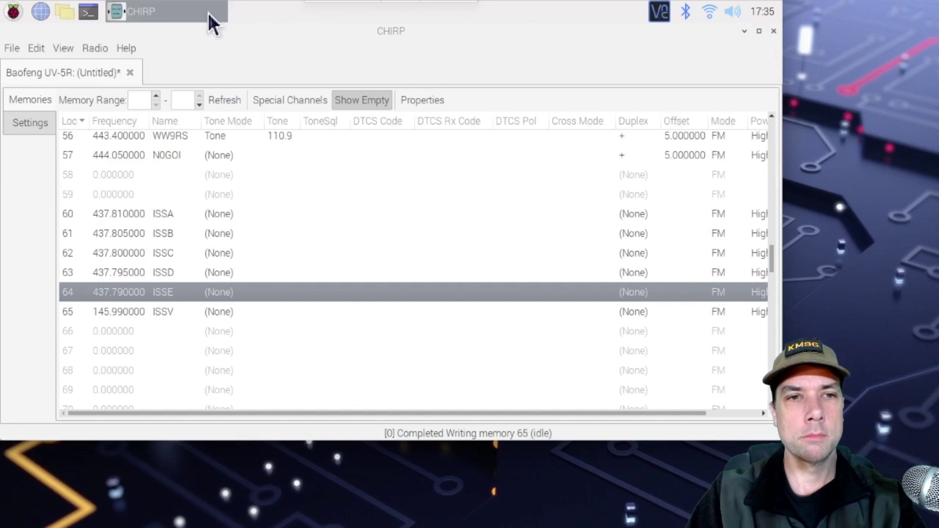
# Upload the edited memory channels to the Baofeng UV-5R through port /dev/ttyUSB0
pyautogui.click(99, 48)
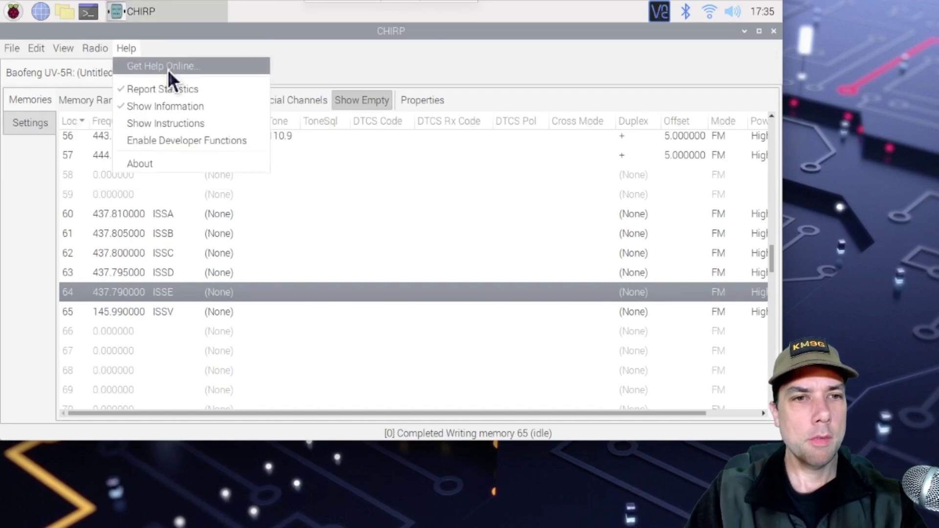
pyautogui.click(101, 82)
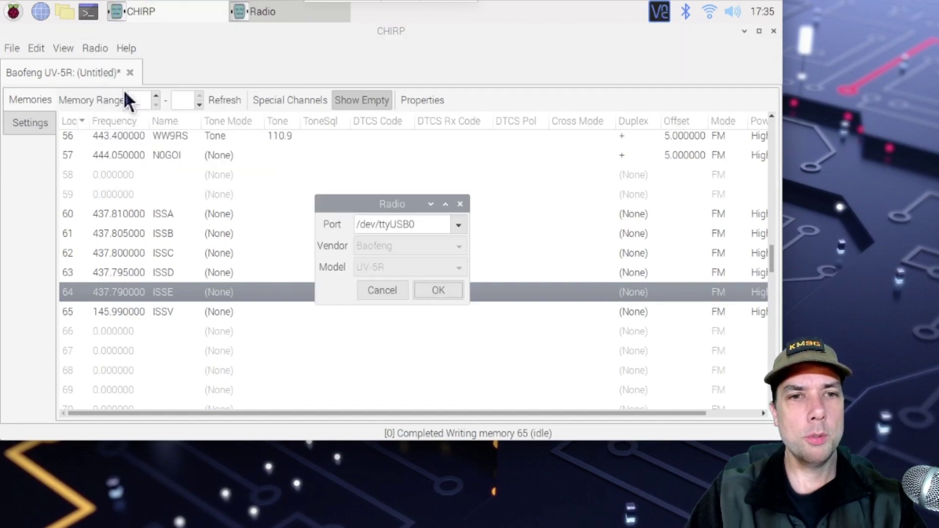
pyautogui.click(440, 287)
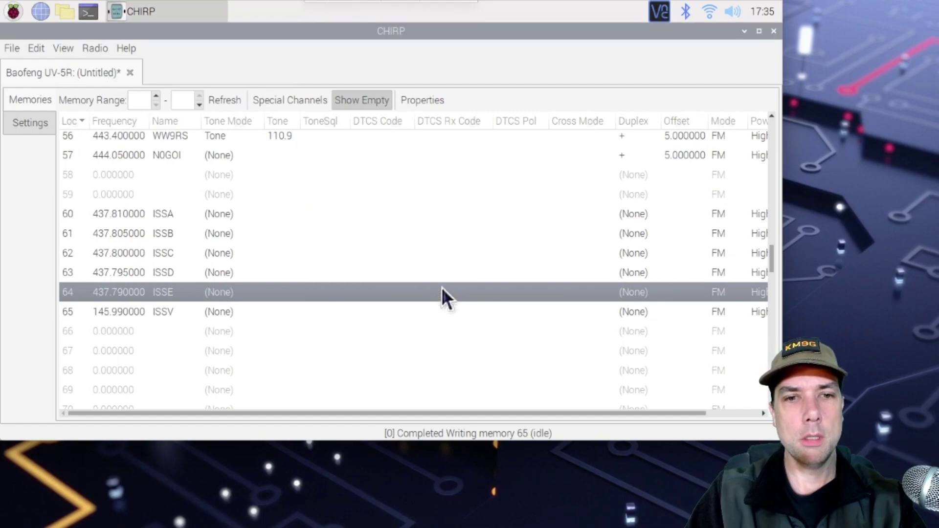